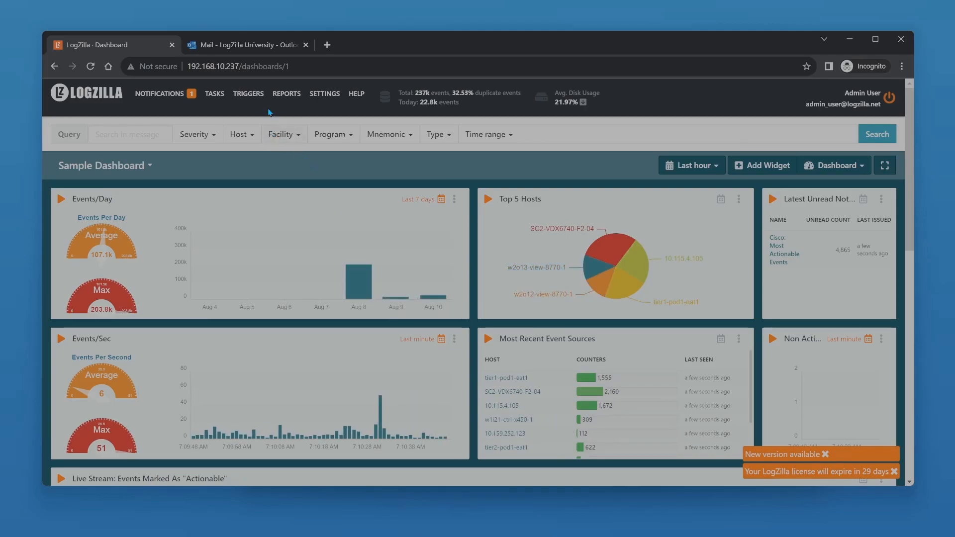
# Start a new trigger and name it "Test State Changed Trigger".
pyautogui.click(250, 96)
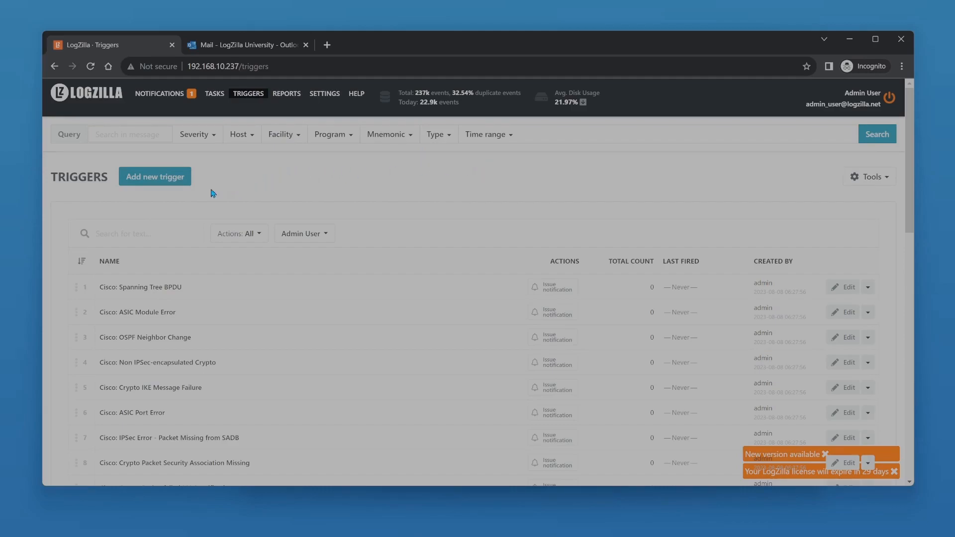
pyautogui.click(172, 183)
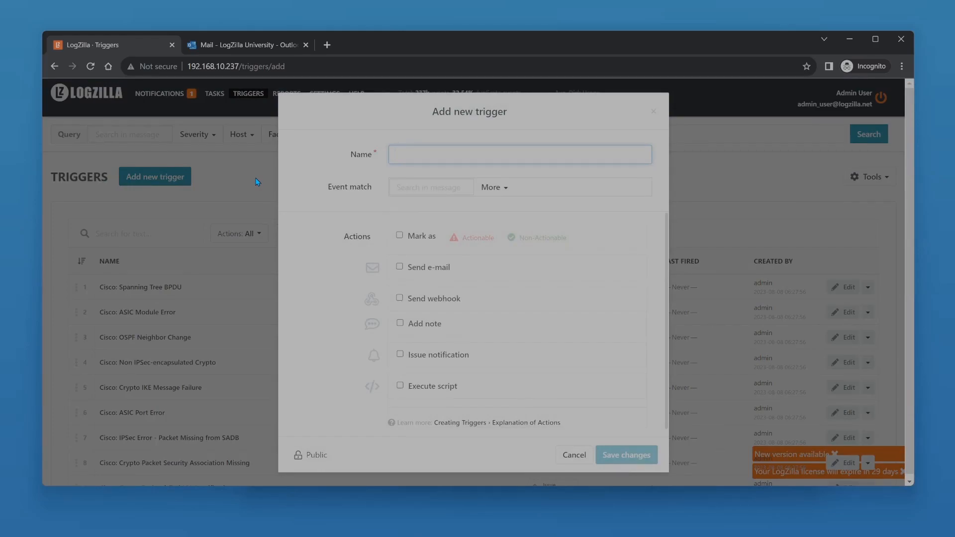
pyautogui.write('Test ')
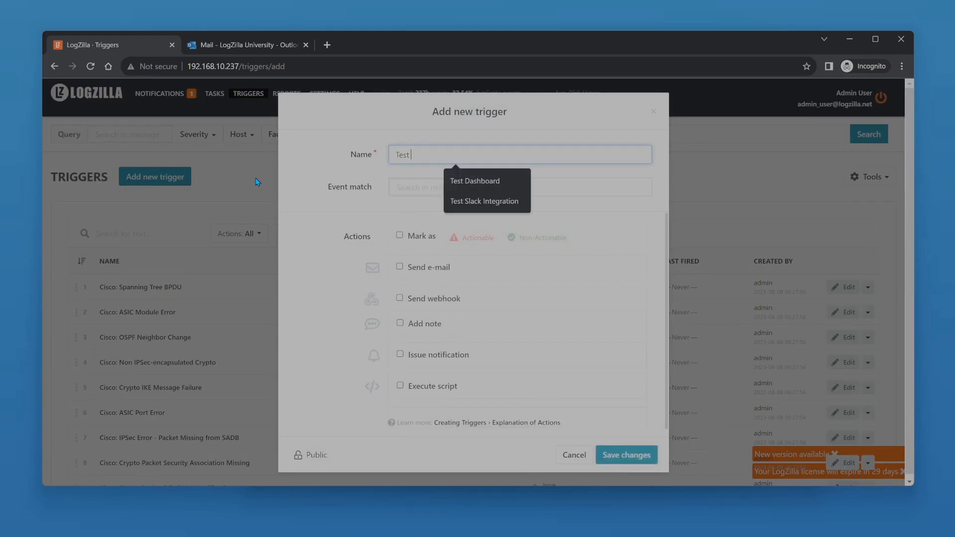
pyautogui.write('State Changed TGr')
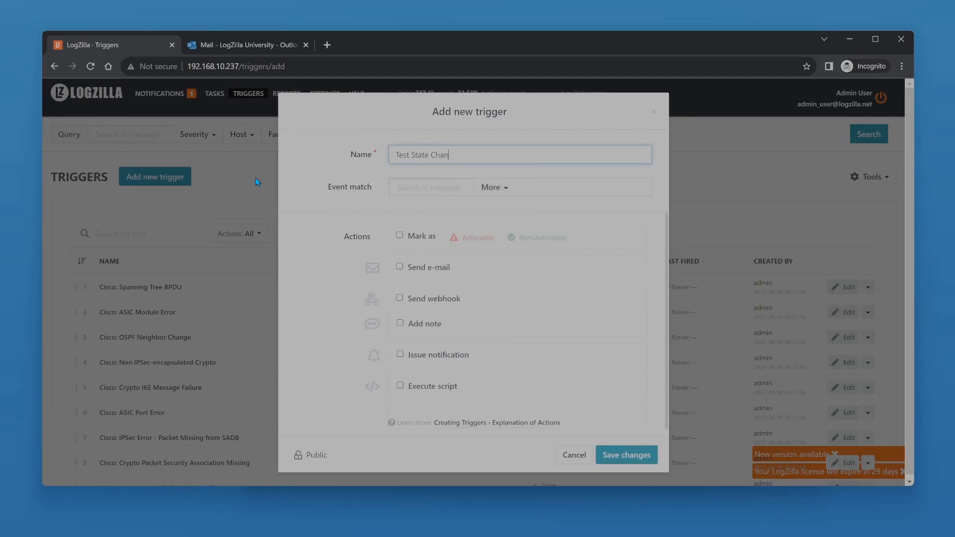
pyautogui.press('BackSpace')
pyautogui.press('BackSpace')
pyautogui.write('rigger')
pyautogui.click(398, 187)
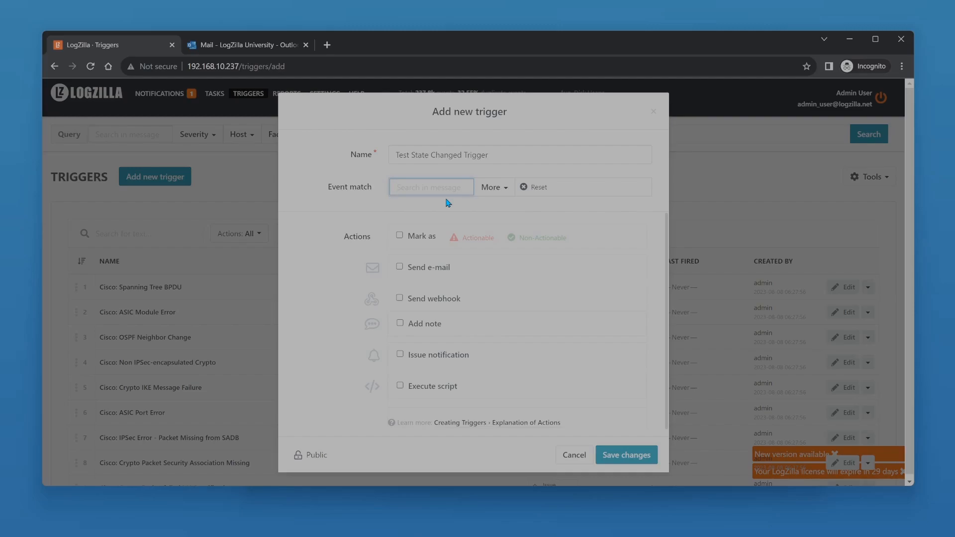
pyautogui.write('state off')
pyautogui.press('BackSpace')
pyautogui.press('BackSpace')
pyautogui.press('BackSpace')
pyautogui.press('BackSpace')
pyautogui.press('BackSpace')
pyautogui.press('BackSpace')
pyautogui.press('BackSpace')
pyautogui.write('"sta')
pyautogui.write('te changed"')
pyautogui.press('BackSpace')
pyautogui.press('BackSpace')
pyautogui.press('BackSpace')
pyautogui.press('BackSpace')
pyautogui.press('BackSpace')
pyautogui.press('BackSpace')
pyautogui.press('BackSpace')
pyautogui.press('BackSpace')
pyautogui.press('BackSpace')
pyautogui.press('BackSpace')
pyautogui.press('BackSpace')
pyautogui.press('BackSpace')
pyautogui.press('BackSpace')
pyautogui.press('BackSpace')
pyautogui.write('state and off')
# Set the trigger's event match message text to "state changed".
pyautogui.press('BackSpace')
pyautogui.press('BackSpace')
pyautogui.press('BackSpace')
pyautogui.press('BackSpace')
pyautogui.press('BackSpace')
pyautogui.press('BackSpace')
pyautogui.press('BackSpace')
pyautogui.write('te changed')
# Enable the Mark as action and set it to Actionable for matching events.
pyautogui.click(431, 237)
pyautogui.click(485, 239)
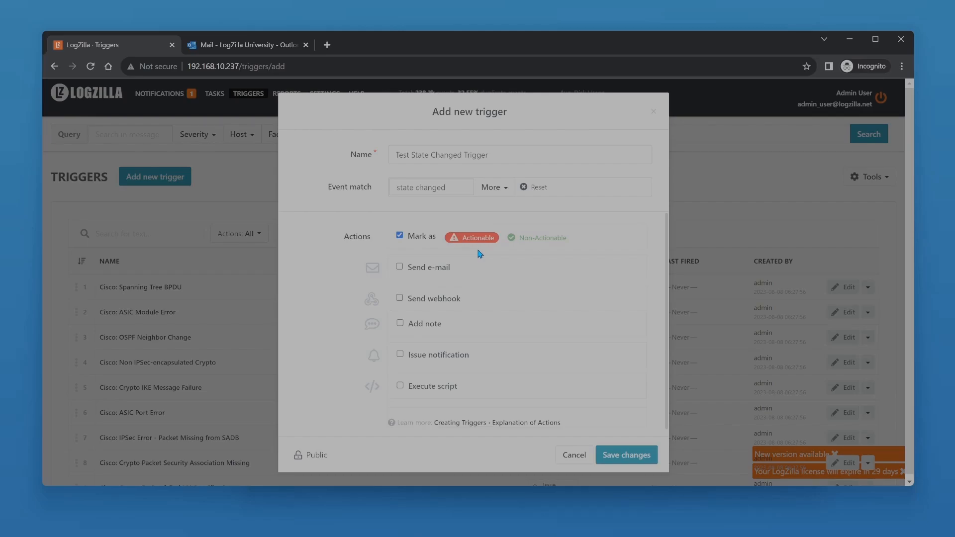
pyautogui.click(522, 240)
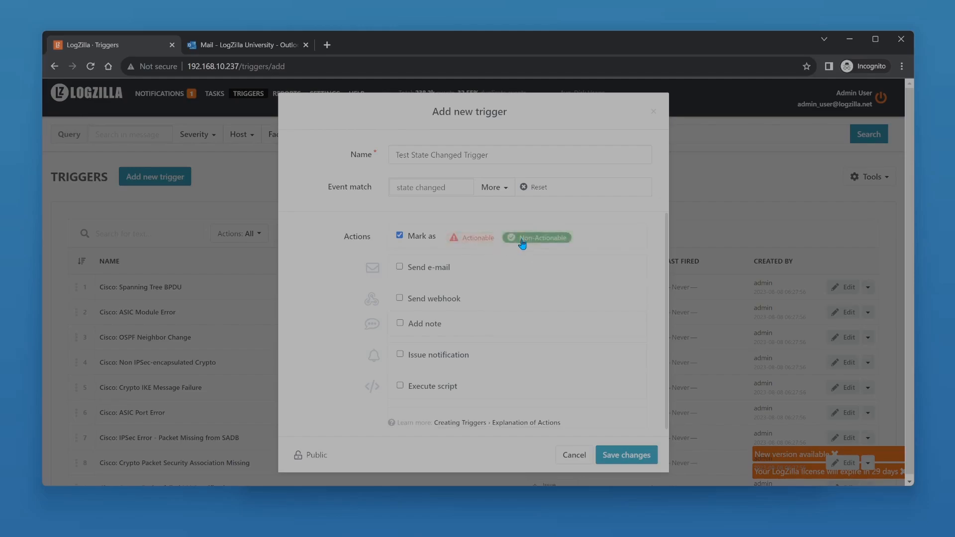
pyautogui.click(477, 239)
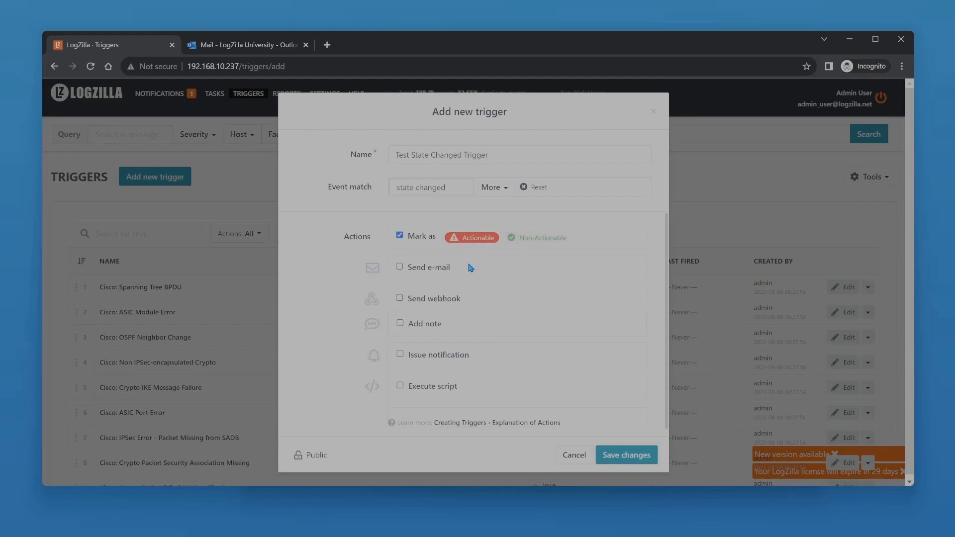
# Enable the Send e-mail action and add a second recipient's e-mail address alongside the admin user.
pyautogui.click(400, 267)
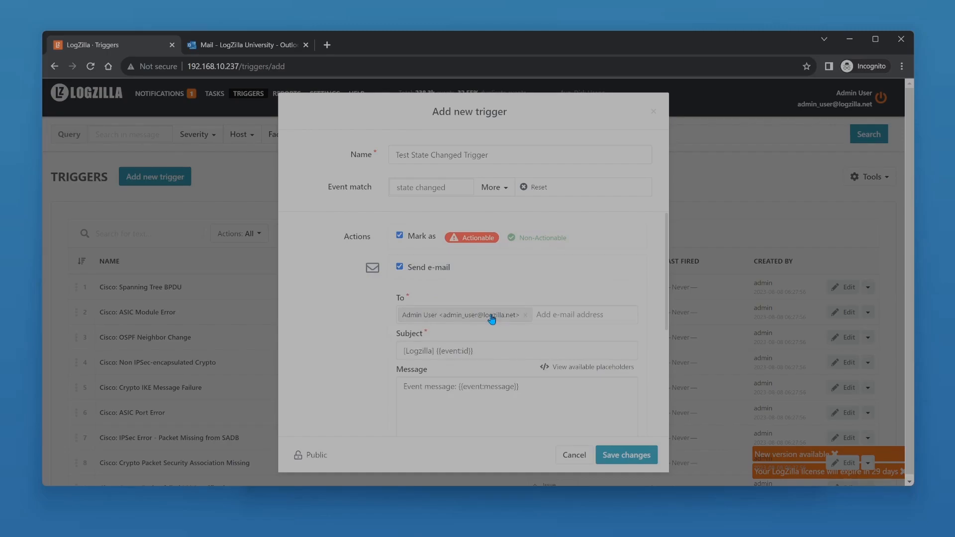
pyautogui.click(547, 318)
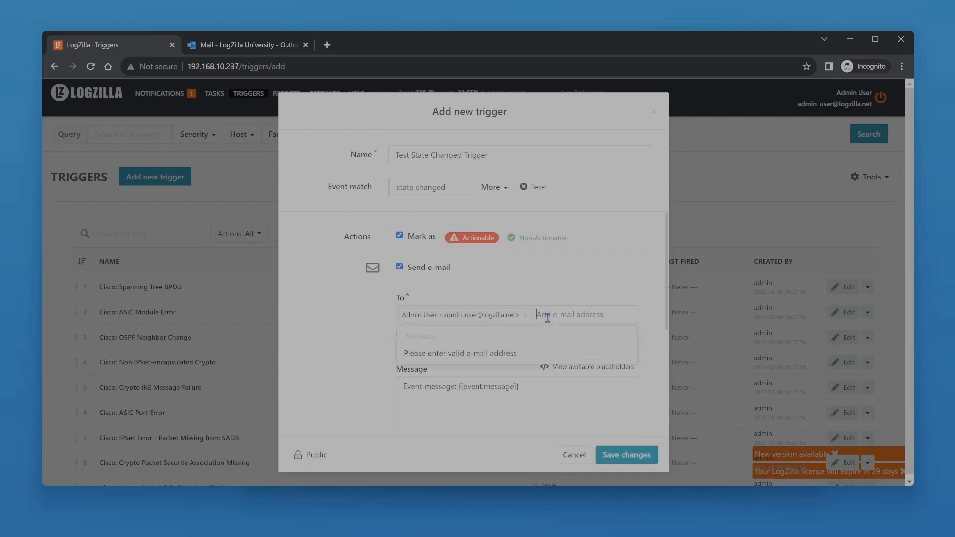
pyautogui.press('Return')
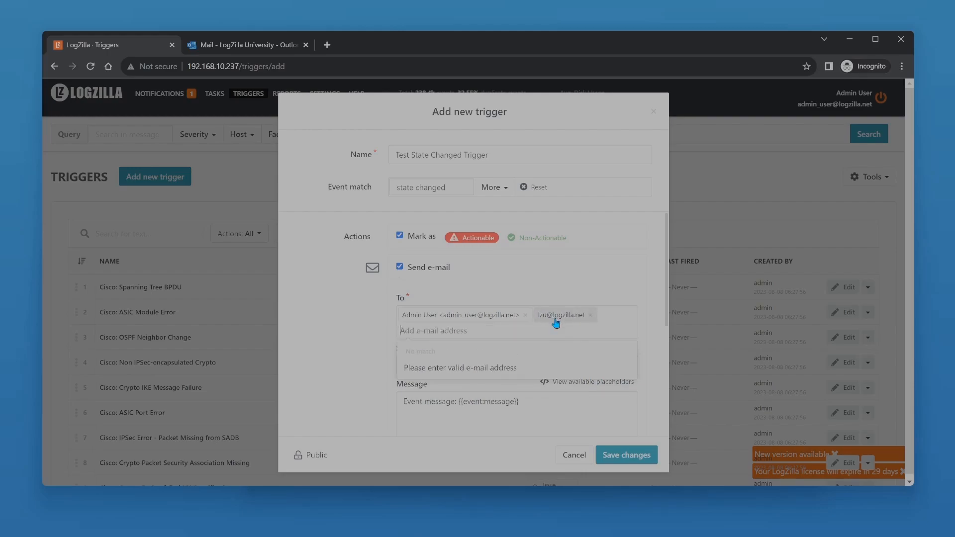
pyautogui.click(513, 291)
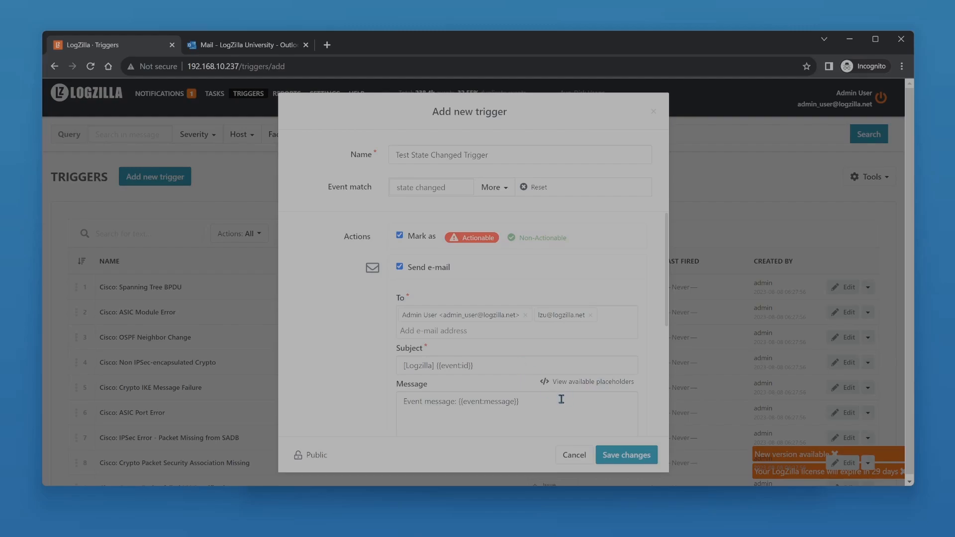
# Show the available placeholders for the e-mail message and review them with the subject and message fields.
pyautogui.click(572, 382)
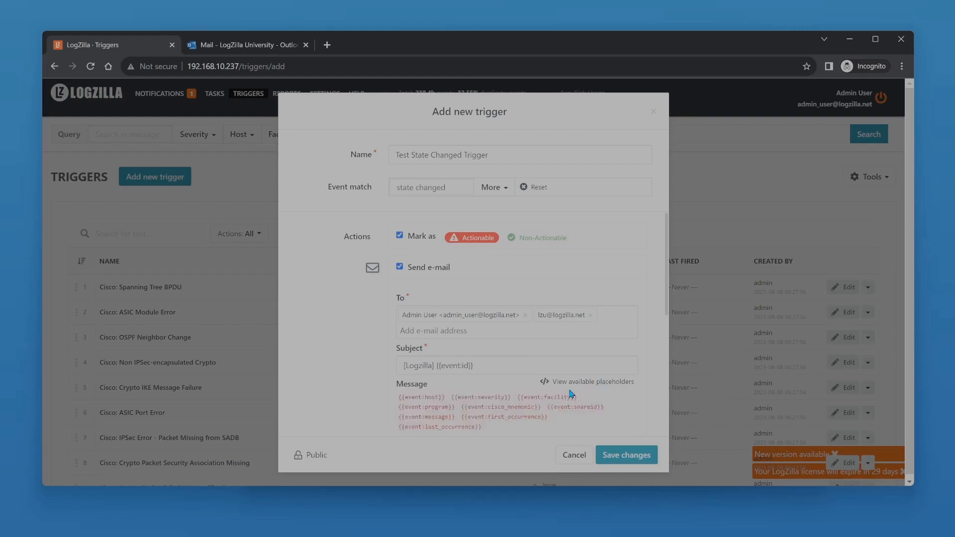
pyautogui.scroll(-1, 569, 390)
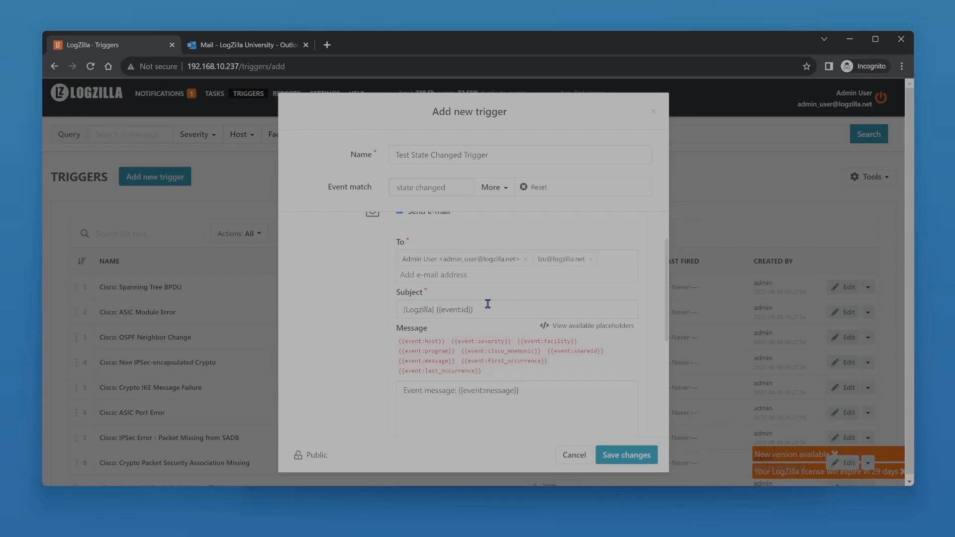
pyautogui.scroll(-1, 462, 381)
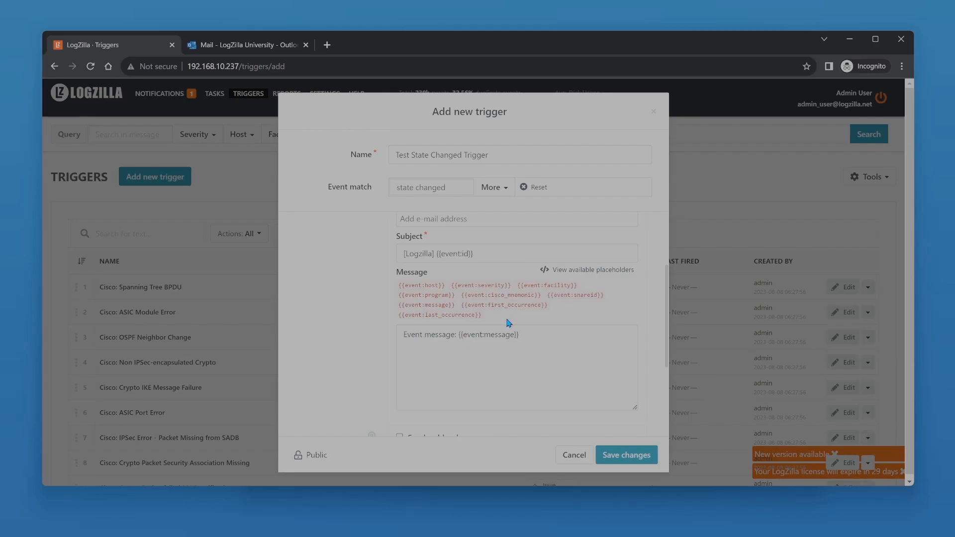
# Replace the e-mail subject with "[LogZilla] 'State changed' event from program '{{event:program}}' on host '{{event:host}}'" copied from instr-triggers-extra.txt in Notepad.
pyautogui.hotkey('alt', 'Tab')
pyautogui.hotkey('alt', 'Tab')
pyautogui.hotkey('alt', 'Tab')
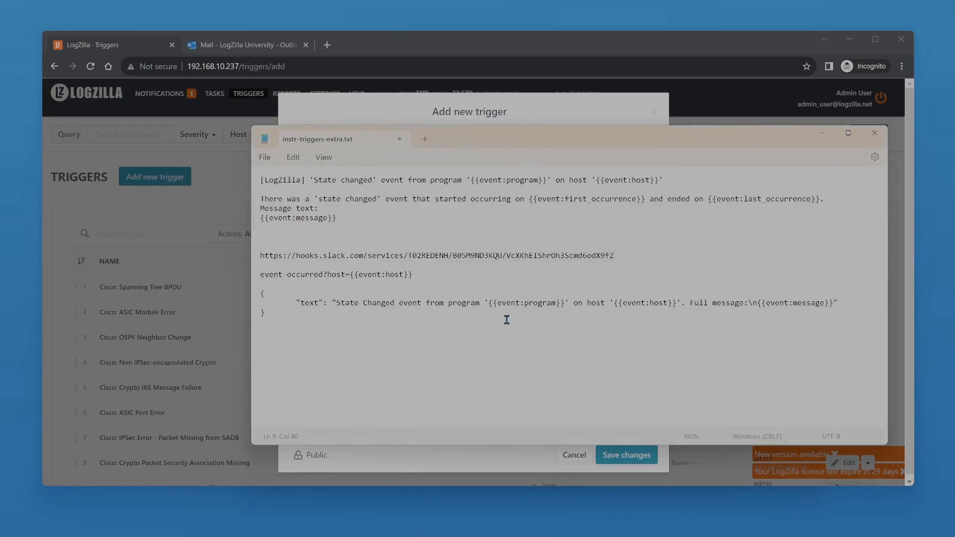
pyautogui.hotkey('ctrl', 'Home')
pyautogui.hotkey('shift', 'End')
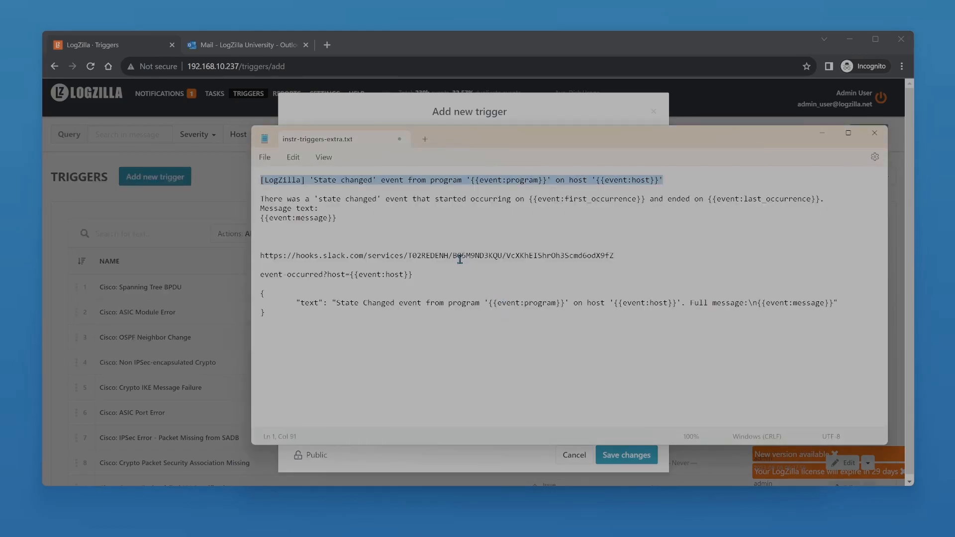
pyautogui.hotkey('alt', 'Tab')
pyautogui.tripleClick(490, 253)
pyautogui.hotkey('ctrl', 'v')
pyautogui.press('Home')
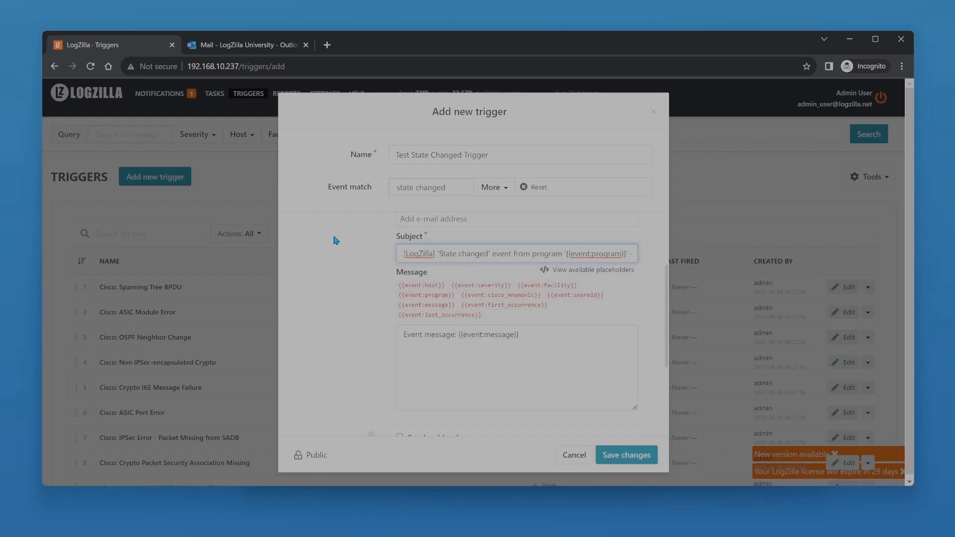
# Enable the Send webhook action for the trigger.
pyautogui.scroll(-3, 336, 241)
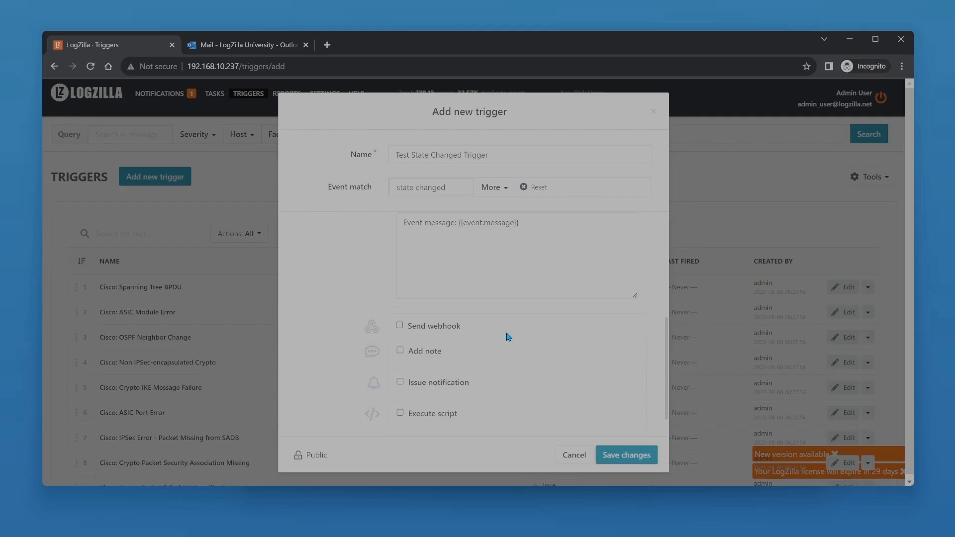
pyautogui.click(401, 326)
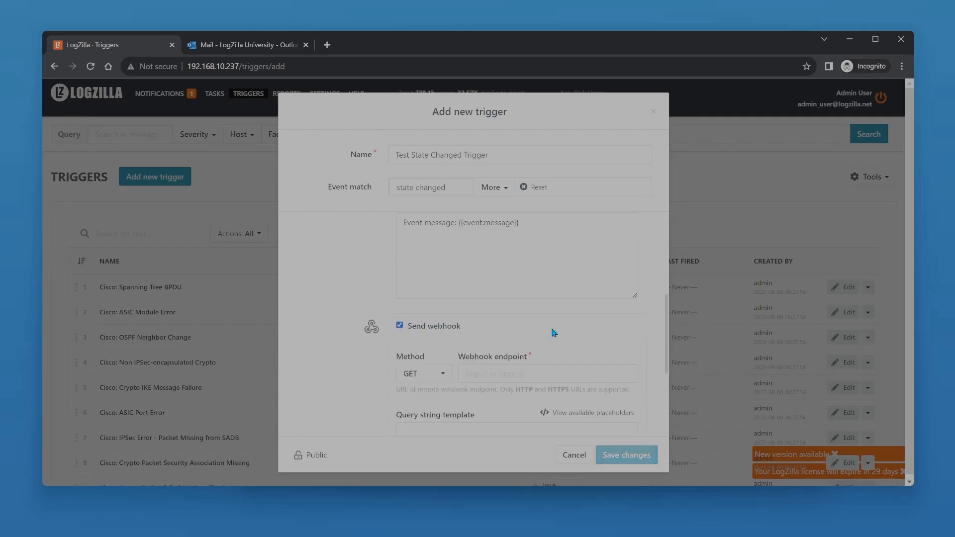
pyautogui.scroll(-2, 551, 330)
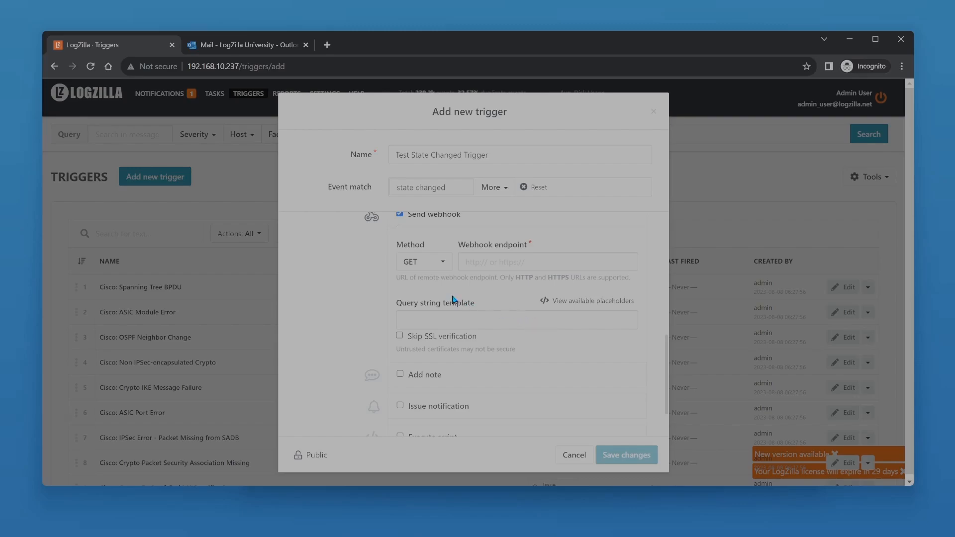
# Examine the webhook's method options and the placeholders available for the query string template.
pyautogui.click(443, 272)
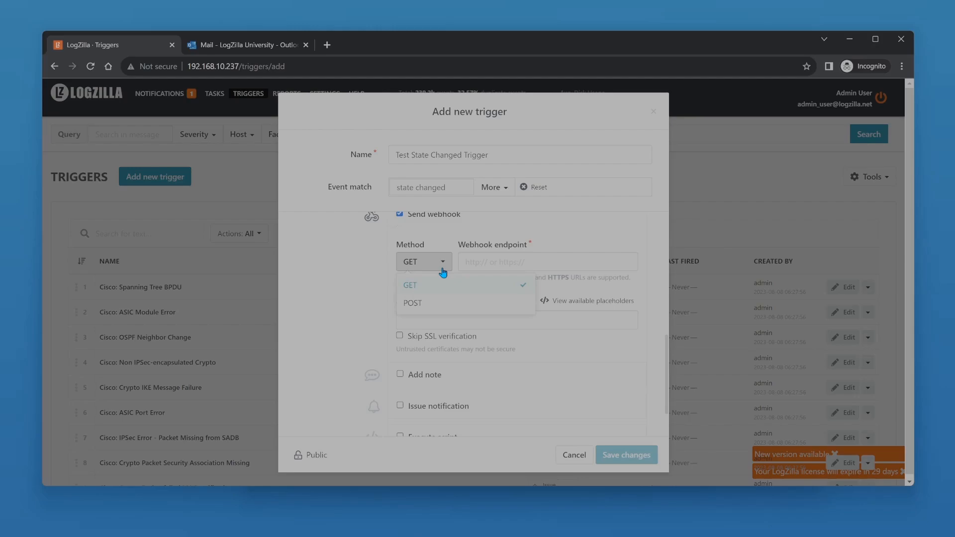
pyautogui.click(443, 271)
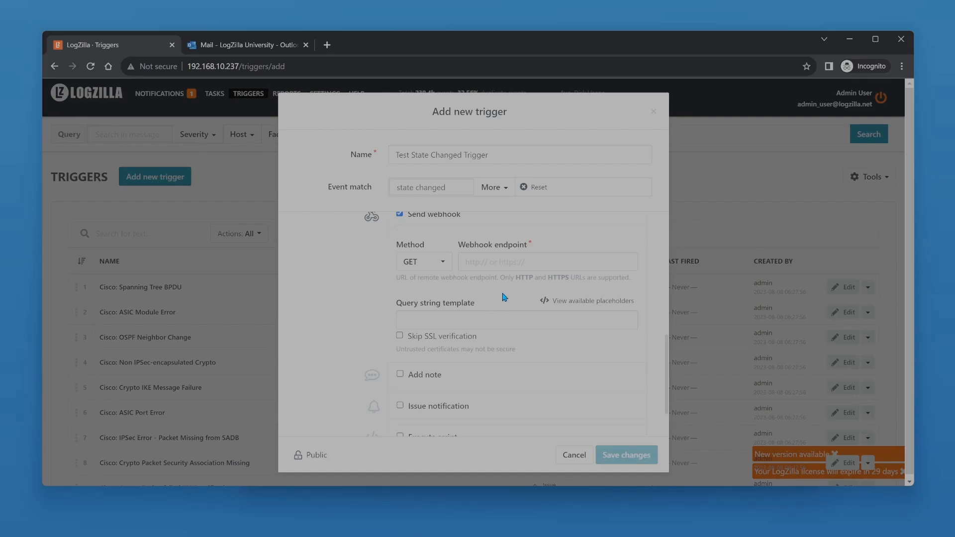
pyautogui.click(557, 308)
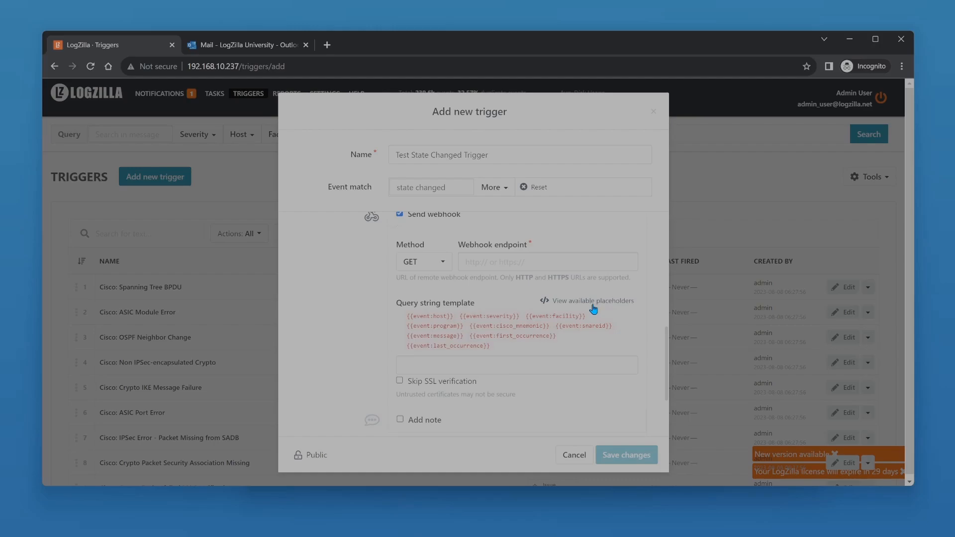
pyautogui.click(593, 306)
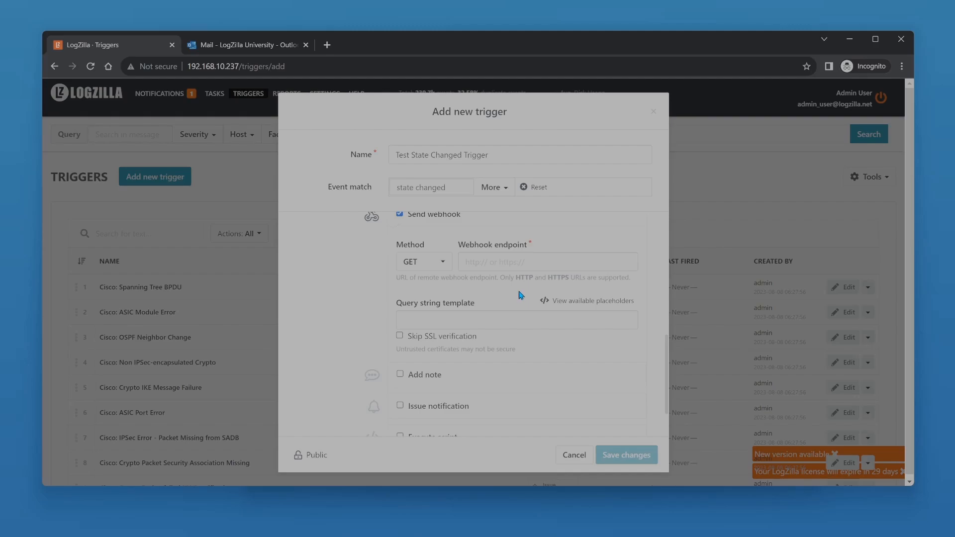
# Copy the Slack webhook URL from the notes file in Notepad and paste it as the webhook endpoint.
pyautogui.click(528, 264)
pyautogui.hotkey('alt', 'Tab')
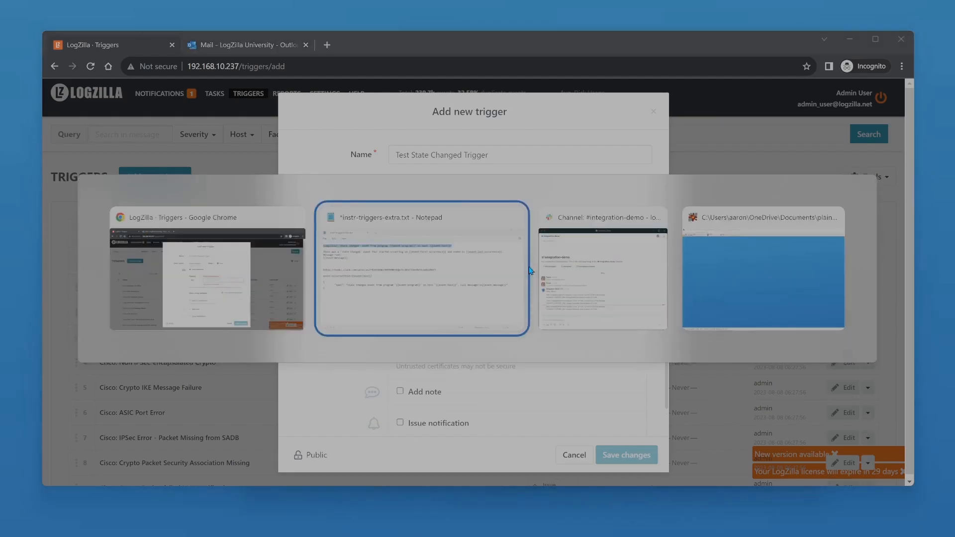
pyautogui.press('Down')
pyautogui.press('Down')
pyautogui.press('Down')
pyautogui.press('Down')
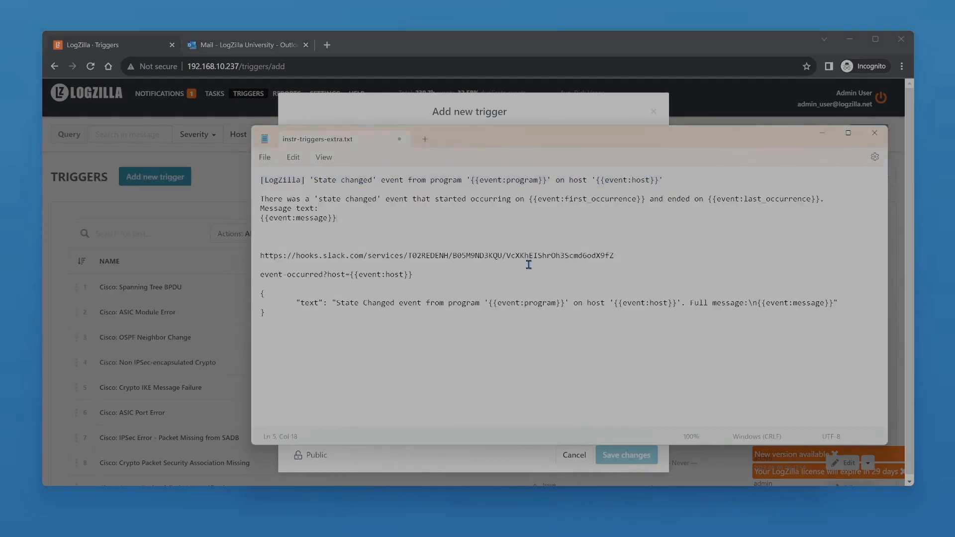
pyautogui.press('Down')
pyautogui.press('End')
pyautogui.hotkey('shift', 'Home')
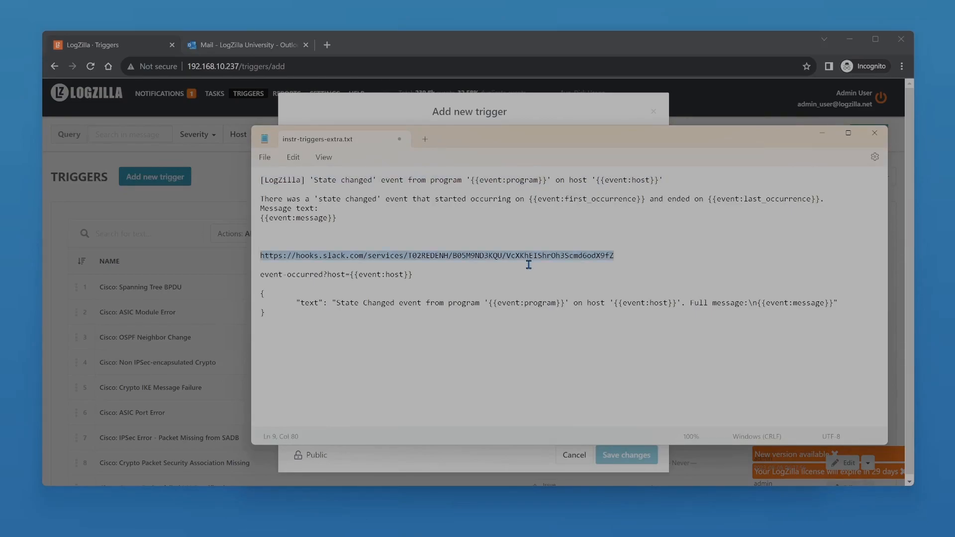
pyautogui.hotkey('ctrl', 'c')
pyautogui.hotkey('alt', 'Tab')
pyautogui.hotkey('ctrl', 'v')
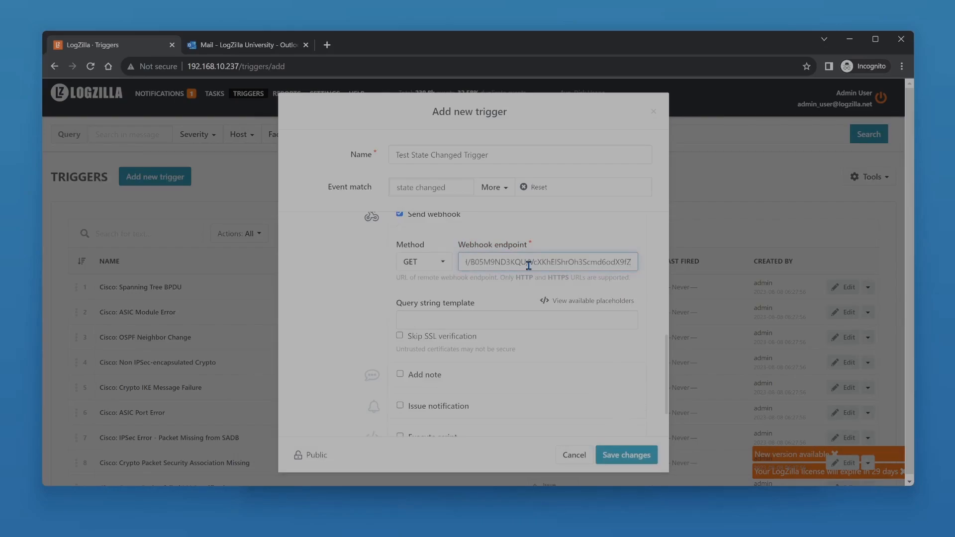
pyautogui.press('Home')
# Show the query string placeholders and set the webhook method to POST.
pyautogui.press('Tab')
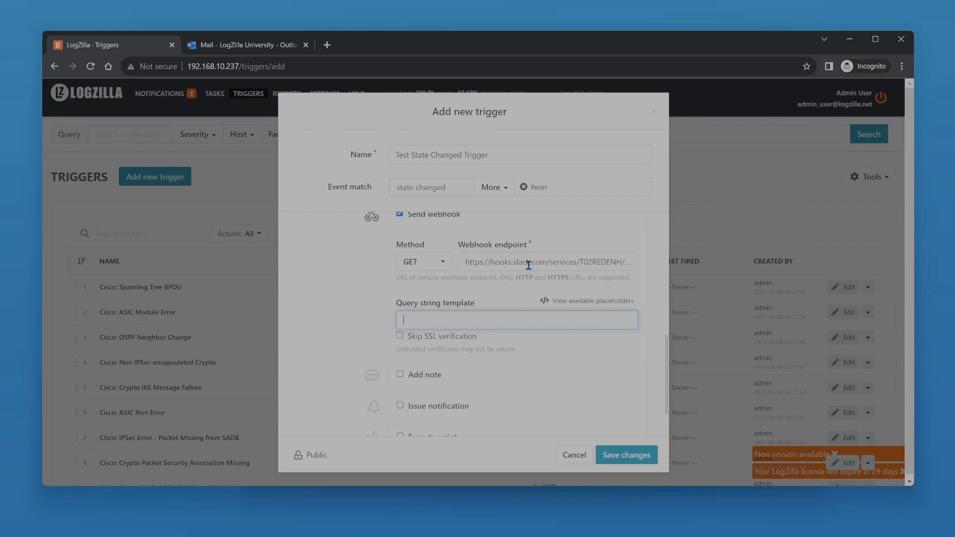
pyautogui.click(598, 302)
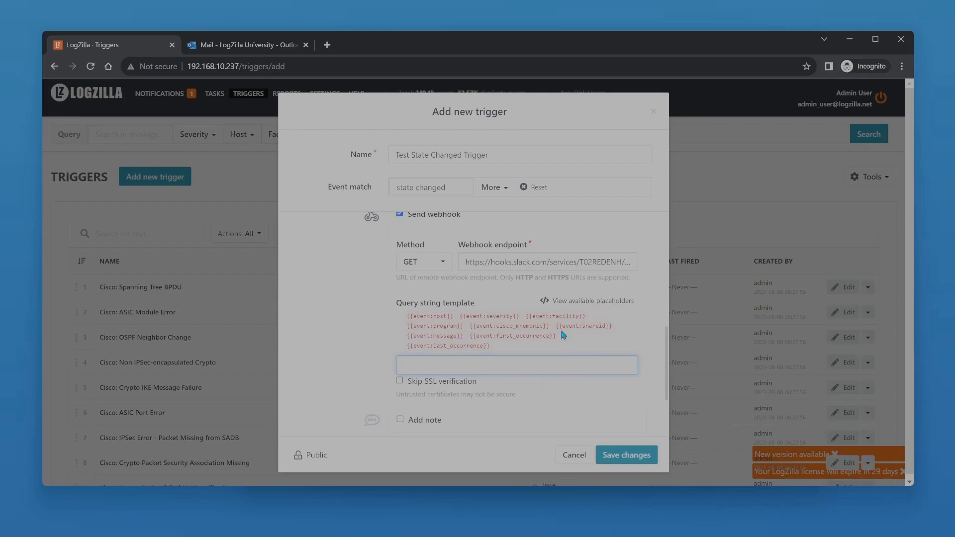
pyautogui.click(439, 268)
pyautogui.click(425, 307)
# Replace the webhook's message template with the JSON block from the Notepad notes that reports the event's program, host and full message.
pyautogui.hotkey('alt', 'Tab')
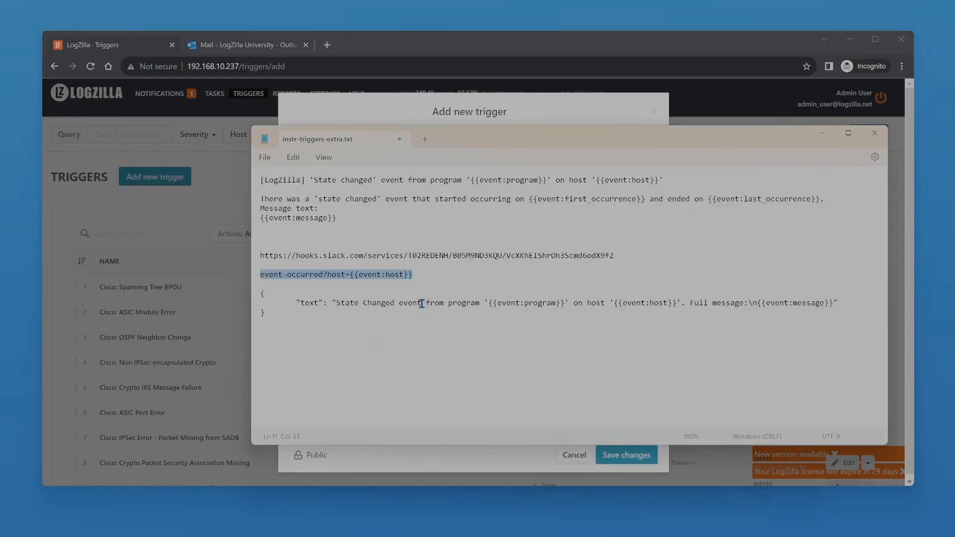
pyautogui.press('Right')
pyautogui.hotkey('shift', 'Down')
pyautogui.hotkey('shift', 'Down')
pyautogui.hotkey('shift', 'End')
pyautogui.hotkey('alt', 'Tab')
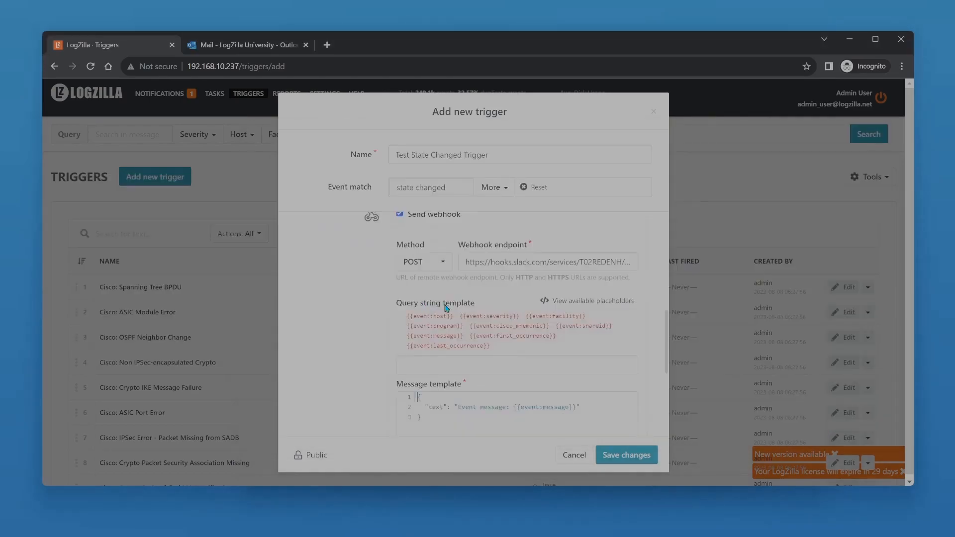
pyautogui.scroll(-1, 482, 405)
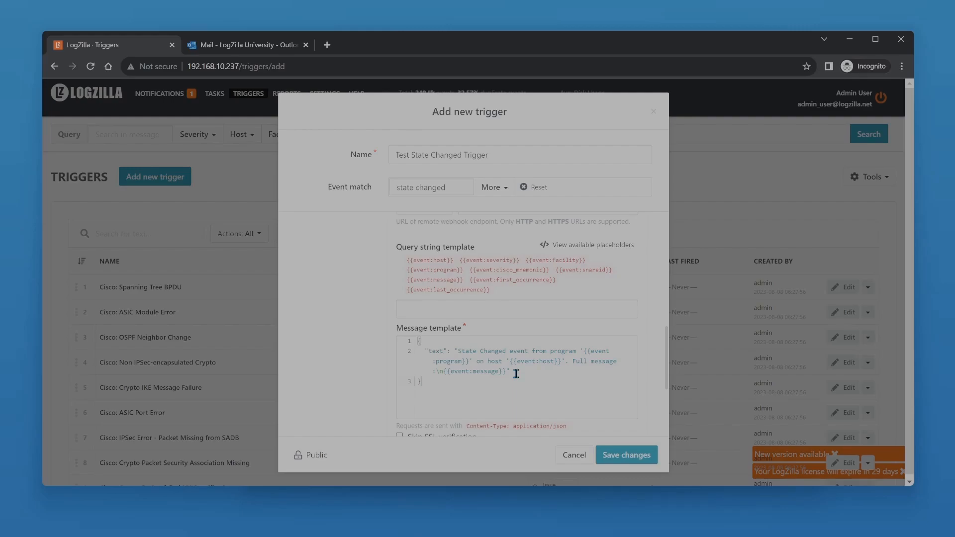
pyautogui.scroll(-3, 516, 374)
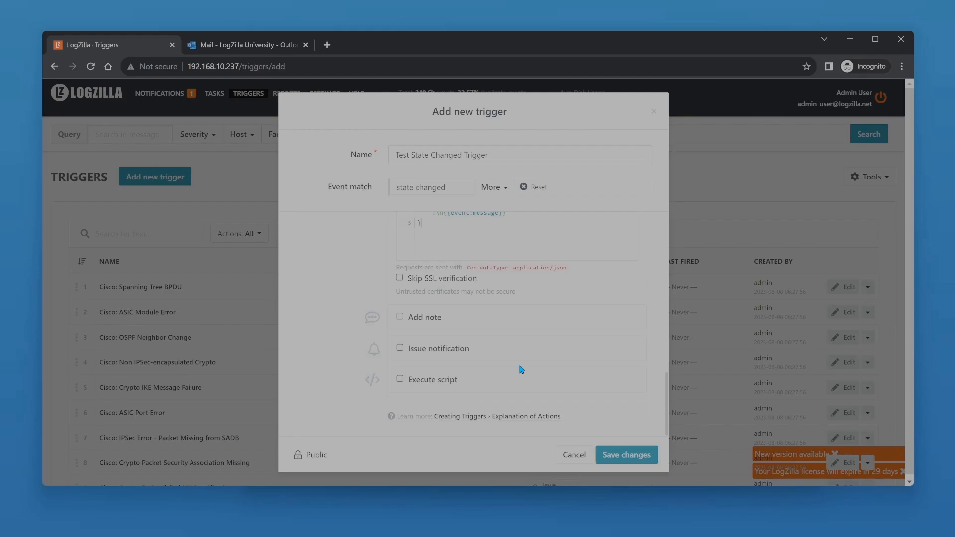
# Enable the trigger's Add note action with the note text: this trigger executed due to "state changed".
pyautogui.click(445, 351)
pyautogui.click(444, 352)
pyautogui.click(426, 318)
pyautogui.scroll(-1, 429, 357)
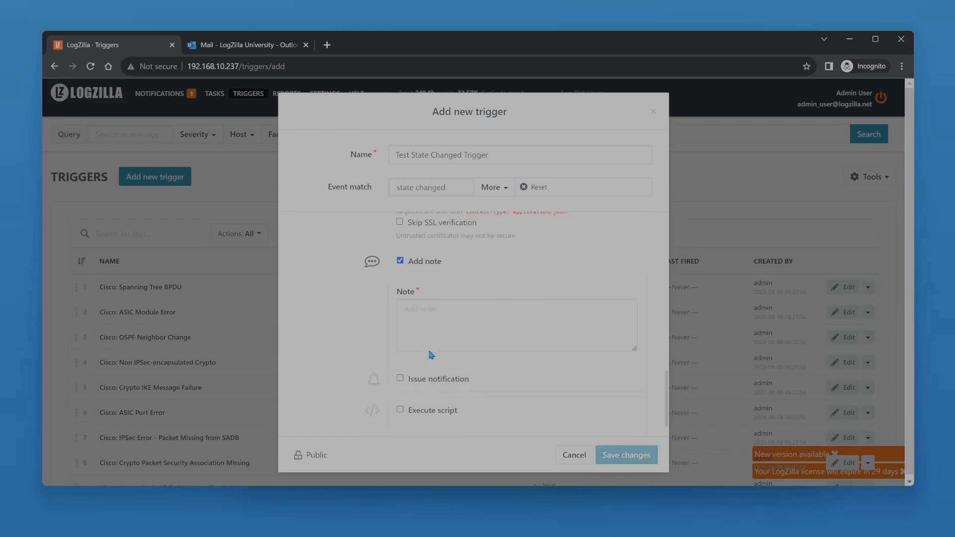
pyautogui.click(440, 316)
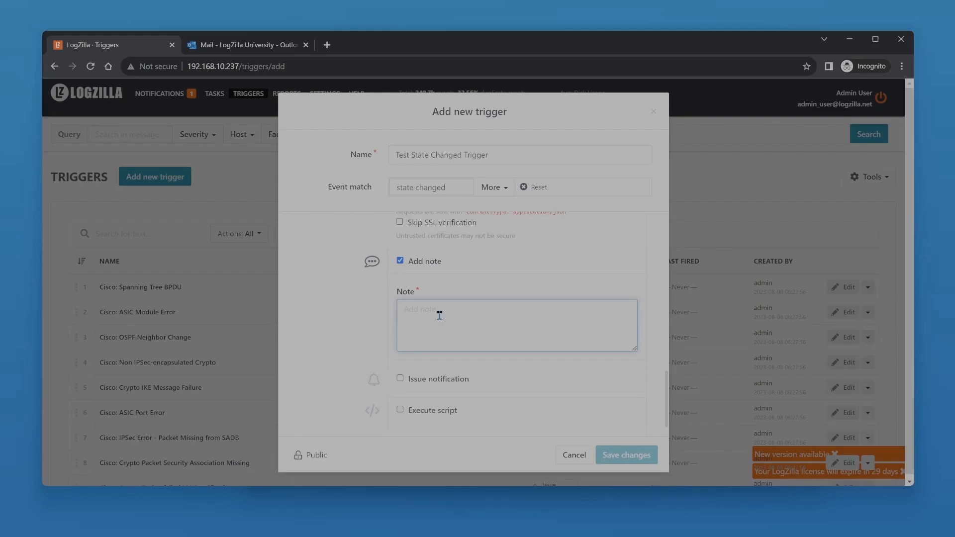
pyautogui.write('this trigger')
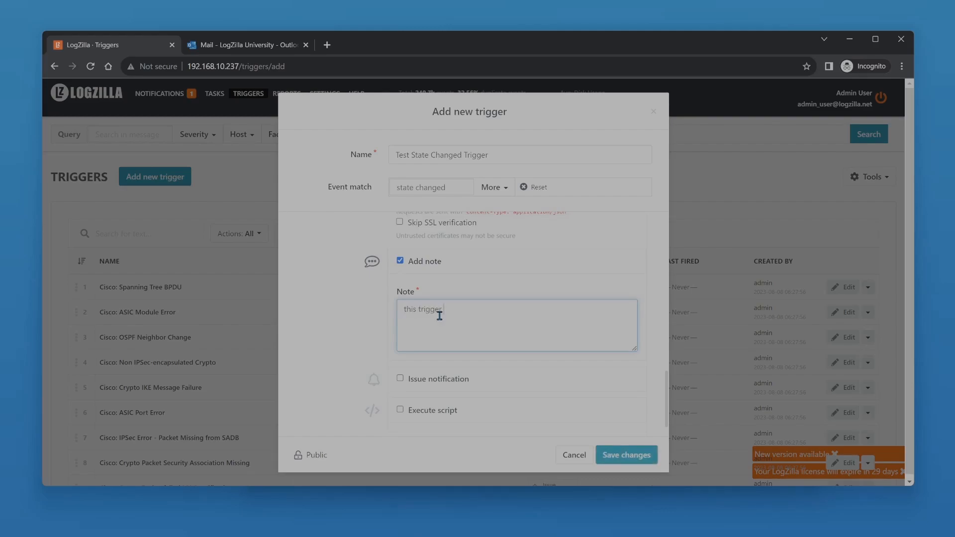
pyautogui.write(' executed due to "sate d')
pyautogui.press('BackSpace')
pyautogui.press('BackSpace')
pyautogui.write('tate changed"')
pyautogui.press('Tab')
# Examine the Execute script action's script path and Docker image options, leaving the action disabled.
pyautogui.scroll(-1, 450, 329)
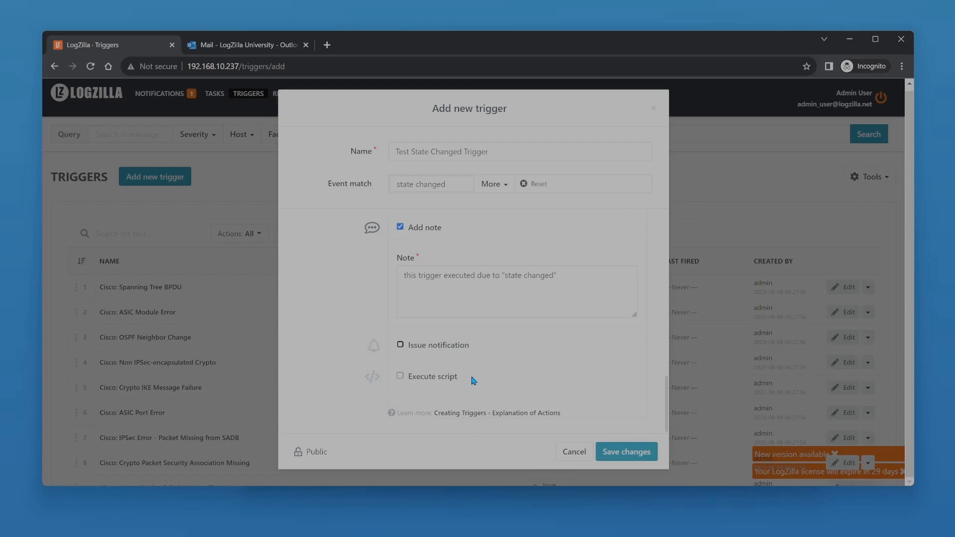
pyautogui.click(419, 376)
pyautogui.scroll(-2, 470, 365)
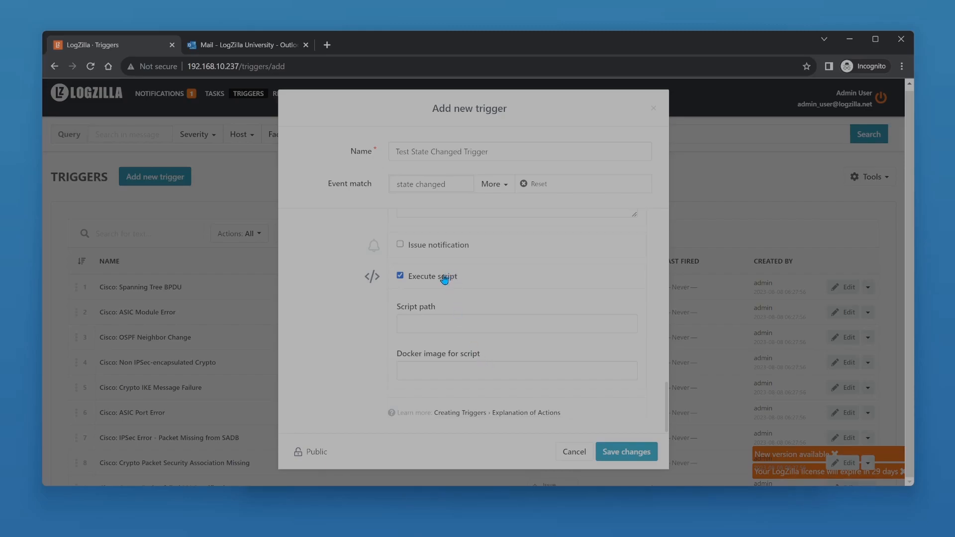
pyautogui.click(400, 275)
# Save the new trigger and reload the trigger list.
pyautogui.scroll(1, 514, 337)
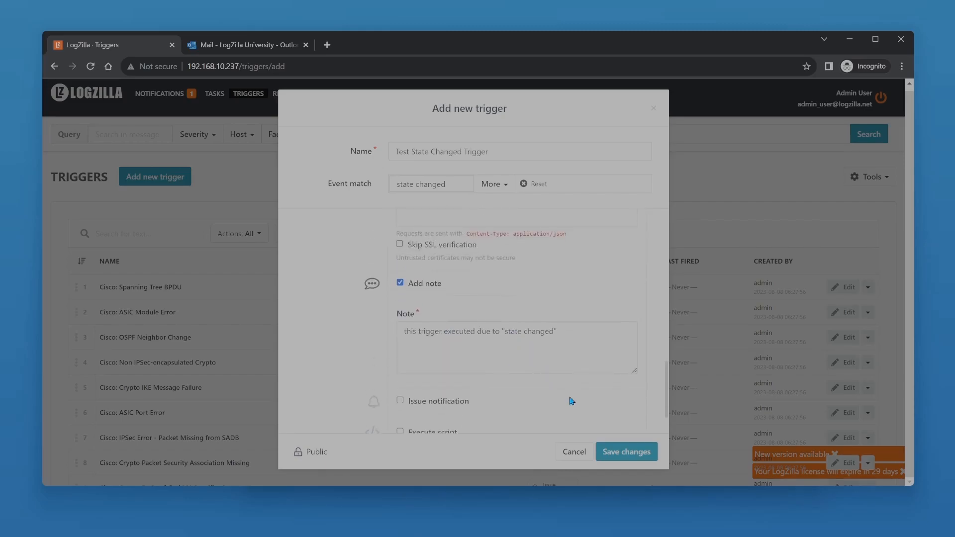
pyautogui.click(615, 452)
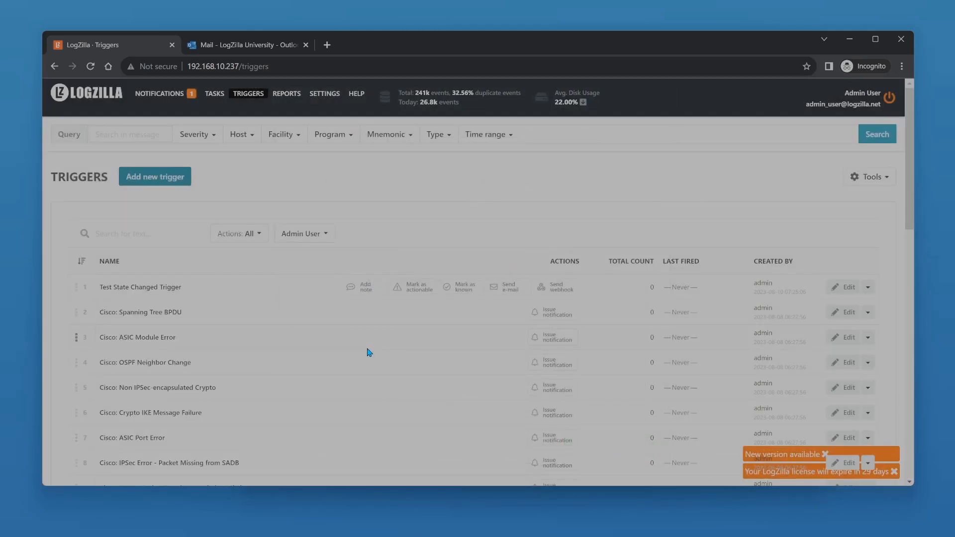
pyautogui.click(95, 70)
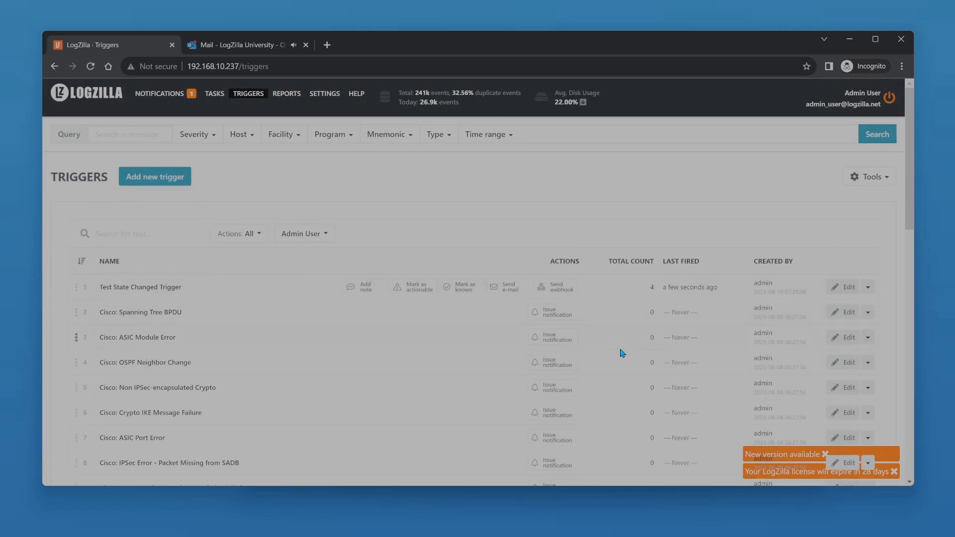
# Check the events listed under Test State Changed Trigger in the notifications, and read its 7:25 AM e-mail in the Outlook inbox.
pyautogui.click(168, 97)
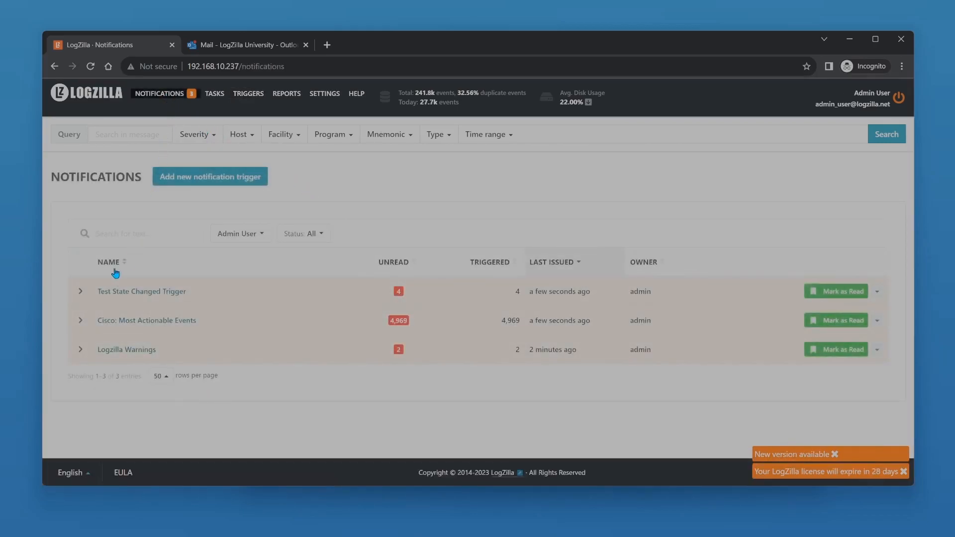
pyautogui.click(80, 294)
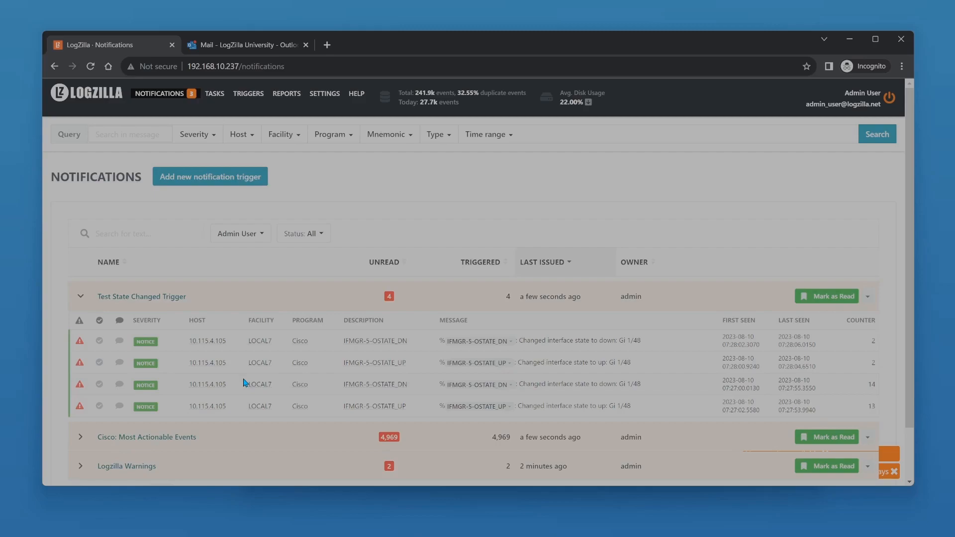
pyautogui.click(247, 50)
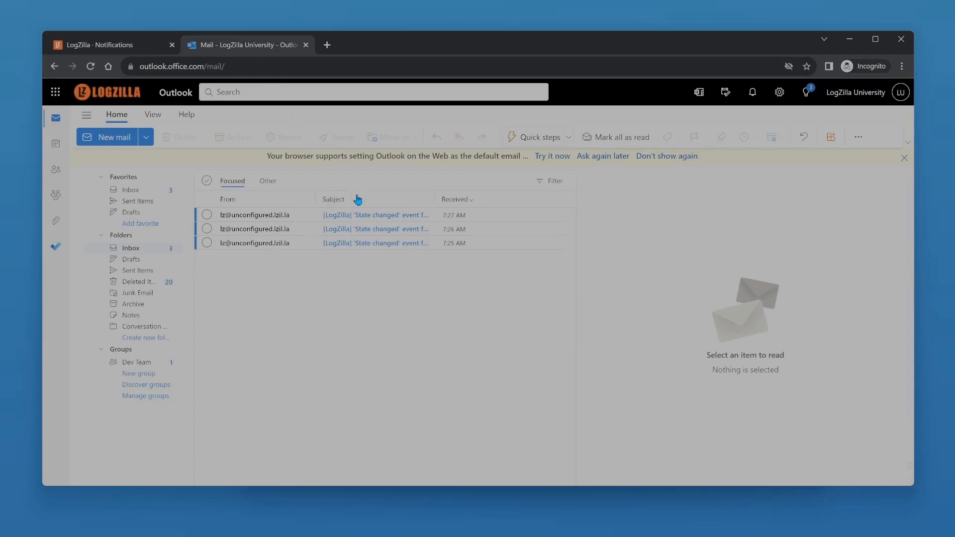
pyautogui.click(374, 245)
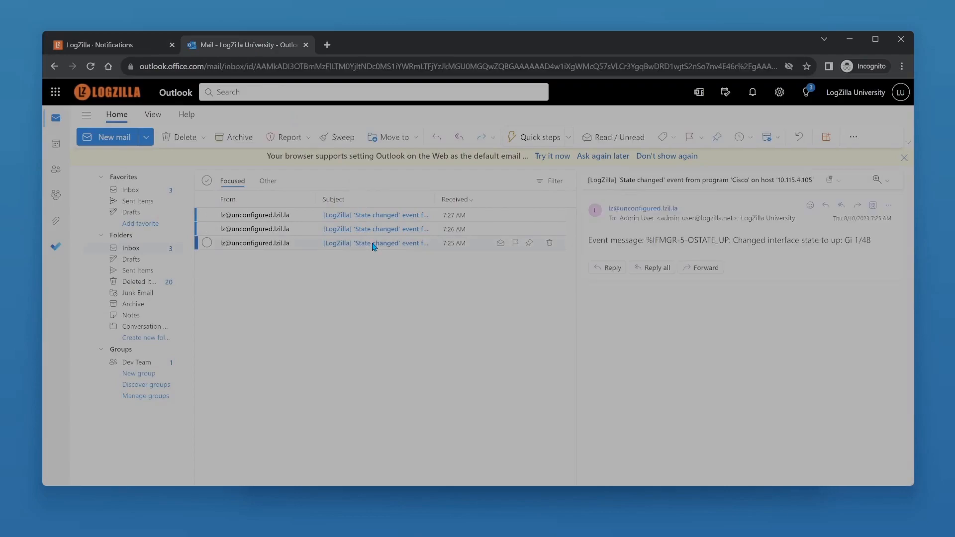